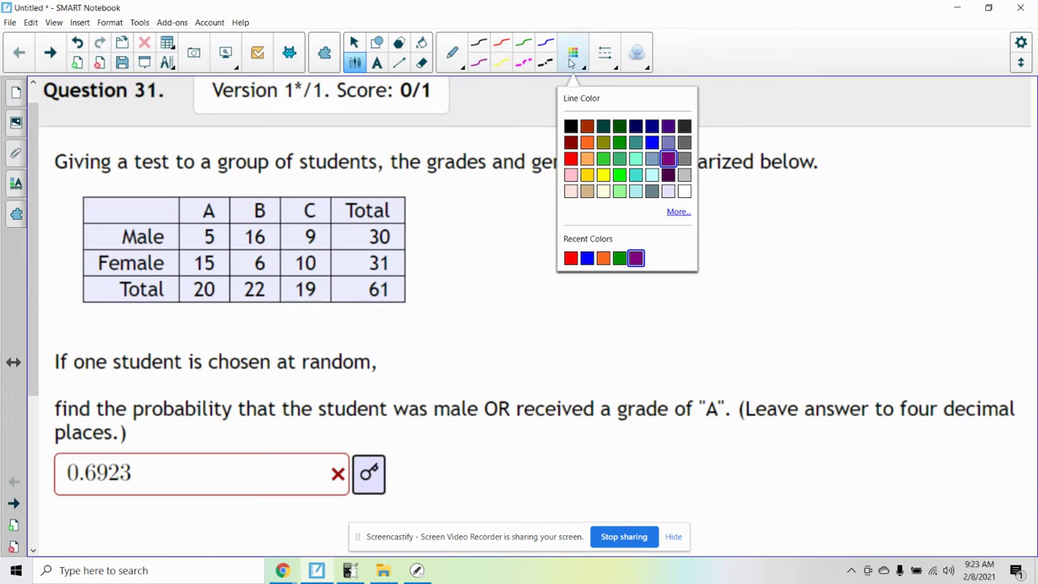
pyautogui.click(572, 60)
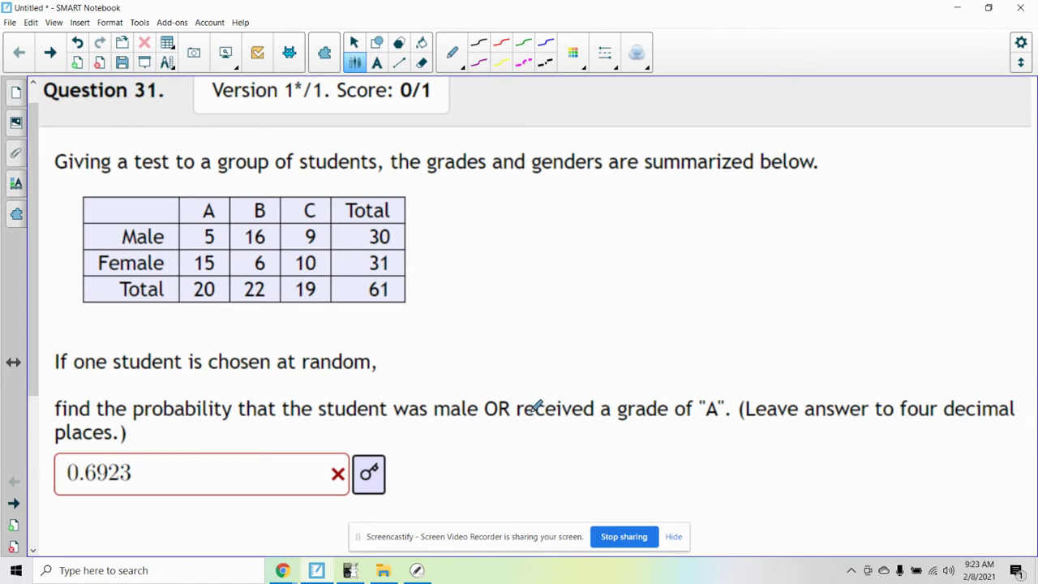
# - Switch to purple ink and write P(Male OR A) to the right of the table
pyautogui.moveTo(425, 209)
pyautogui.mouseDown()
pyautogui.moveTo(428, 239)
pyautogui.moveTo(427, 225)
pyautogui.moveTo(448, 223)
pyautogui.moveTo(451, 239)
pyautogui.mouseUp()
pyautogui.moveTo(461, 231)
pyautogui.mouseDown()
pyautogui.moveTo(468, 214)
pyautogui.moveTo(489, 218)
pyautogui.moveTo(495, 199)
pyautogui.moveTo(508, 232)
pyautogui.moveTo(541, 209)
pyautogui.moveTo(553, 230)
pyautogui.moveTo(580, 235)
pyautogui.mouseUp()
pyautogui.moveTo(565, 225)
pyautogui.mouseDown()
pyautogui.moveTo(577, 221)
pyautogui.moveTo(581, 239)
pyautogui.mouseUp()
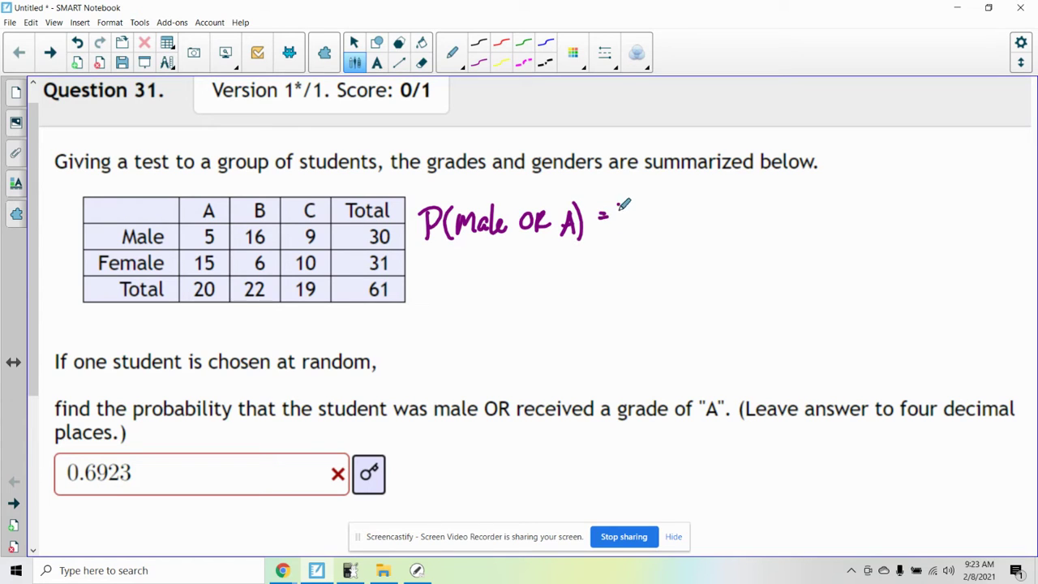
# - Continue the formula with = P(male) + P(A) − P(Both)
pyautogui.moveTo(618, 204); pyautogui.dragTo(617, 234)
pyautogui.moveTo(616, 203)
pyautogui.mouseDown()
pyautogui.moveTo(638, 204)
pyautogui.moveTo(619, 221)
pyautogui.mouseUp()
pyautogui.moveTo(649, 208)
pyautogui.mouseDown()
pyautogui.moveTo(645, 227)
pyautogui.moveTo(691, 196)
pyautogui.moveTo(694, 229)
pyautogui.moveTo(719, 210)
pyautogui.moveTo(711, 221)
pyautogui.mouseUp()
pyautogui.moveTo(725, 201)
pyautogui.mouseDown()
pyautogui.moveTo(725, 222)
pyautogui.moveTo(735, 211)
pyautogui.moveTo(763, 217)
pyautogui.mouseUp()
pyautogui.moveTo(751, 210)
pyautogui.mouseDown()
pyautogui.moveTo(766, 223)
pyautogui.moveTo(787, 208)
pyautogui.moveTo(813, 223)
pyautogui.mouseUp()
pyautogui.moveTo(819, 203)
pyautogui.mouseDown()
pyautogui.moveTo(821, 217)
pyautogui.moveTo(844, 214)
pyautogui.mouseUp()
pyautogui.moveTo(836, 202)
pyautogui.mouseDown()
pyautogui.moveTo(849, 201)
pyautogui.moveTo(851, 215)
pyautogui.mouseUp()
pyautogui.moveTo(852, 206); pyautogui.dragTo(861, 223)
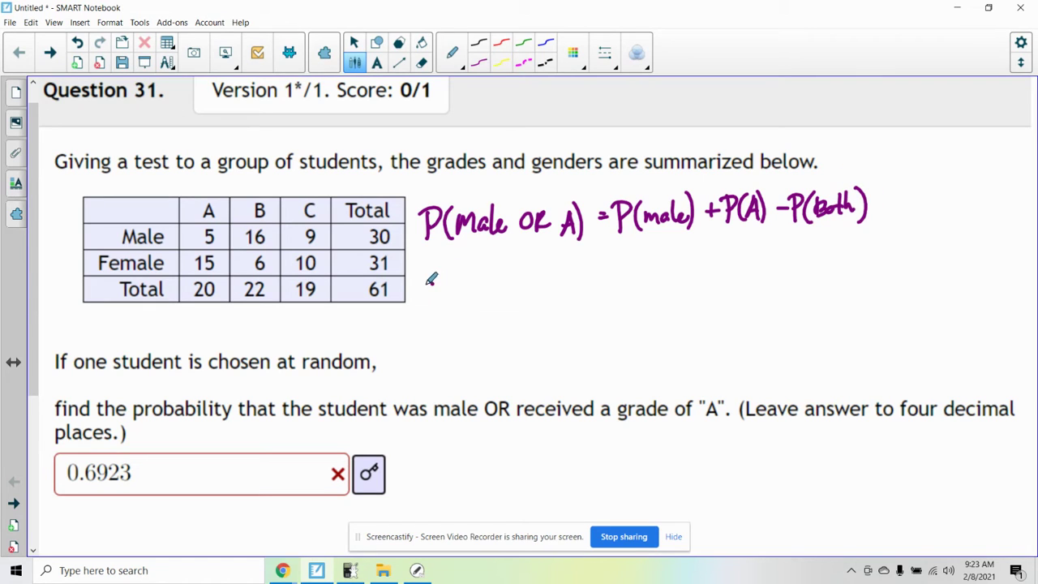
# - Circle the table's totals 30, 61 and 20, and start a new line = 30/61
pyautogui.moveTo(423, 284); pyautogui.dragTo(431, 283)
pyautogui.moveTo(418, 289); pyautogui.dragTo(434, 287)
pyautogui.moveTo(381, 236)
pyautogui.mouseDown()
pyautogui.moveTo(359, 227)
pyautogui.moveTo(396, 215)
pyautogui.mouseUp()
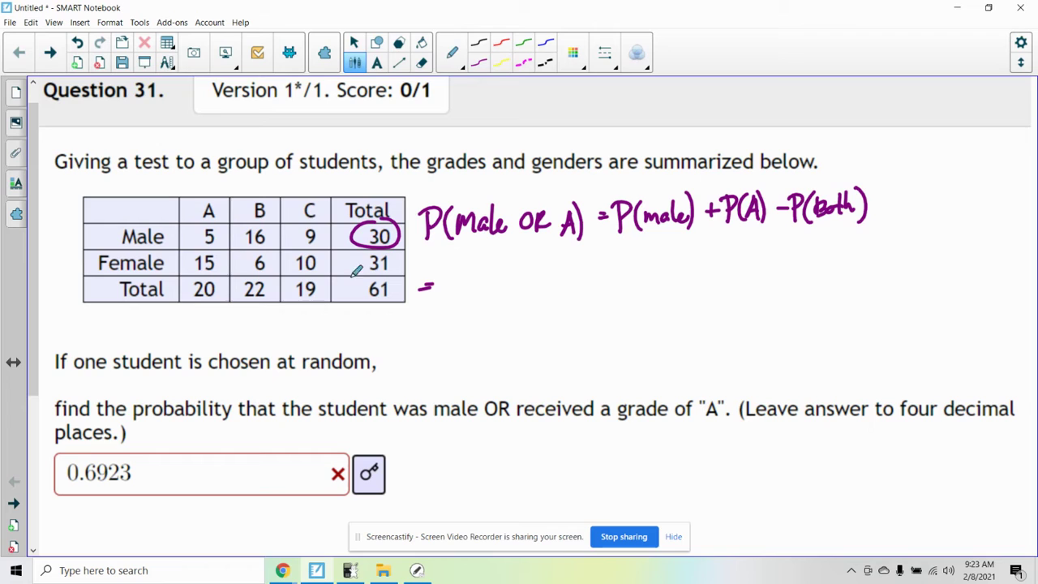
pyautogui.moveTo(357, 272)
pyautogui.mouseDown()
pyautogui.moveTo(390, 296)
pyautogui.moveTo(379, 267)
pyautogui.mouseUp()
pyautogui.moveTo(453, 258); pyautogui.dragTo(459, 275)
pyautogui.moveTo(473, 253)
pyautogui.mouseDown()
pyautogui.moveTo(486, 277)
pyautogui.moveTo(448, 302)
pyautogui.moveTo(464, 308)
pyautogui.mouseUp()
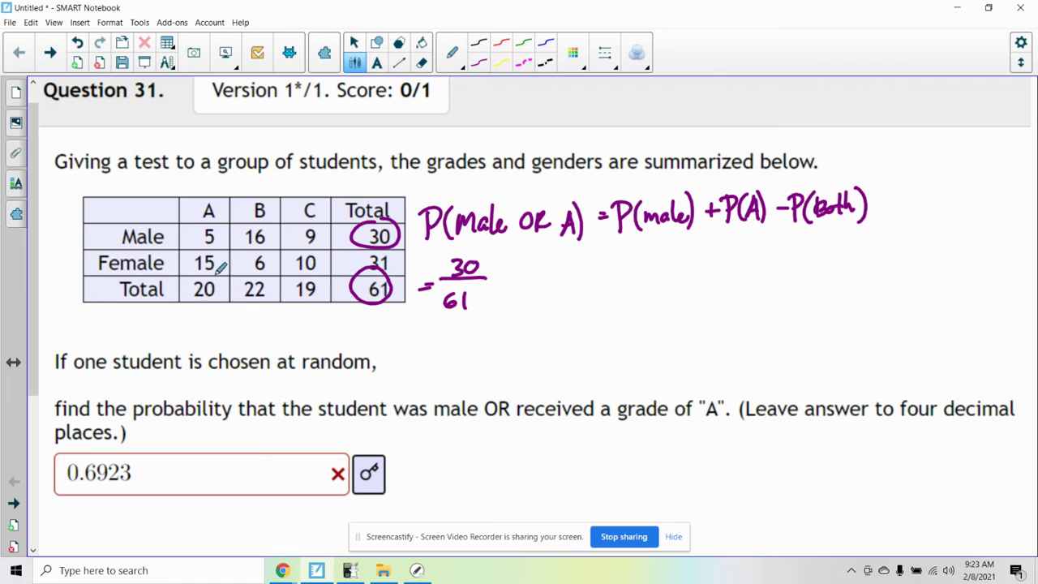
pyautogui.moveTo(215, 277)
pyautogui.mouseDown()
pyautogui.moveTo(191, 279)
pyautogui.moveTo(212, 278)
pyautogui.mouseUp()
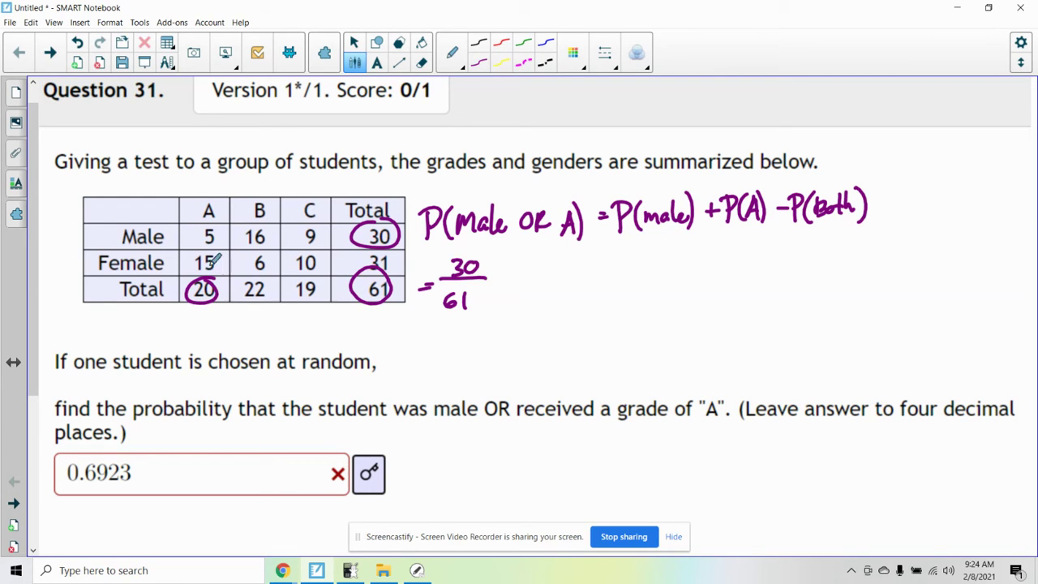
# - Circle the 5 and complete the line + 20/61 − 5/61 = 45/61
pyautogui.moveTo(498, 280); pyautogui.dragTo(512, 279)
pyautogui.moveTo(505, 273)
pyautogui.mouseDown()
pyautogui.moveTo(505, 286)
pyautogui.moveTo(545, 255)
pyautogui.mouseUp()
pyautogui.moveTo(558, 276)
pyautogui.mouseDown()
pyautogui.moveTo(516, 276)
pyautogui.moveTo(519, 300)
pyautogui.moveTo(536, 305)
pyautogui.moveTo(576, 279)
pyautogui.mouseUp()
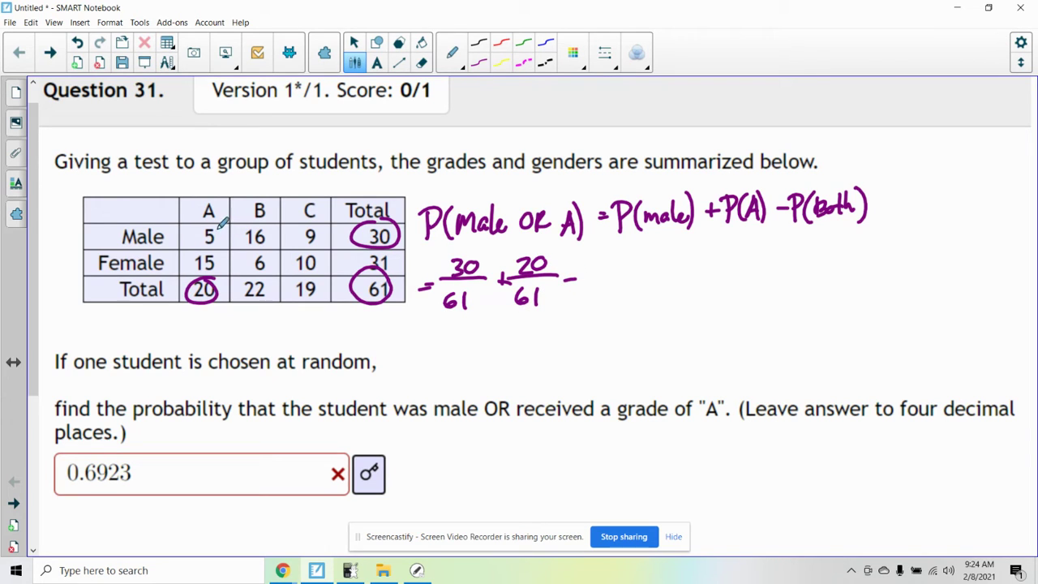
pyautogui.moveTo(218, 227)
pyautogui.mouseDown()
pyautogui.moveTo(198, 242)
pyautogui.moveTo(219, 224)
pyautogui.mouseUp()
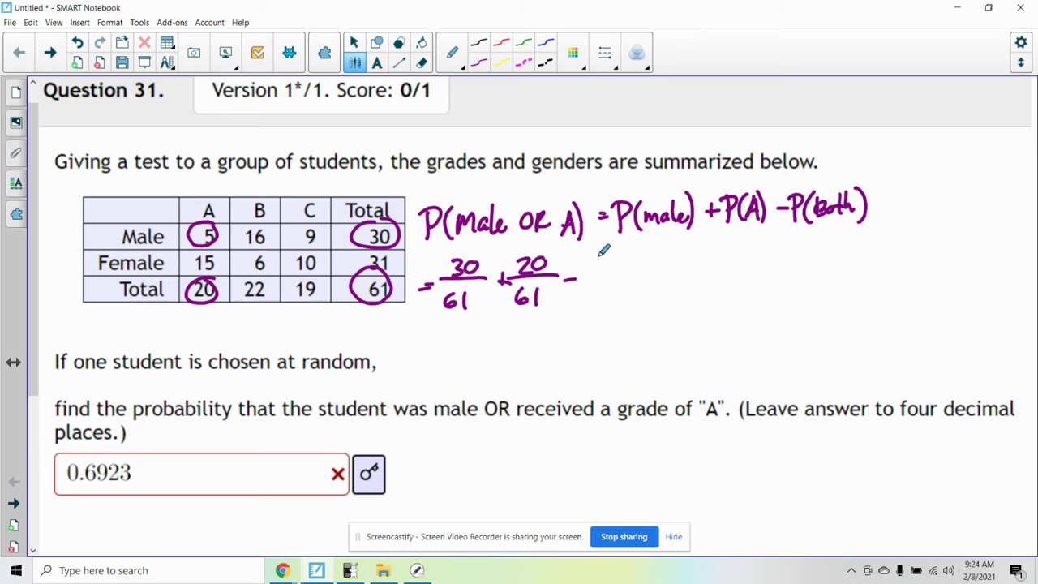
pyautogui.moveTo(587, 258)
pyautogui.mouseDown()
pyautogui.moveTo(604, 256)
pyautogui.moveTo(590, 275)
pyautogui.moveTo(613, 278)
pyautogui.moveTo(591, 294)
pyautogui.moveTo(610, 298)
pyautogui.moveTo(632, 273)
pyautogui.mouseUp()
pyautogui.moveTo(623, 279); pyautogui.dragTo(670, 266)
pyautogui.moveTo(665, 255)
pyautogui.mouseDown()
pyautogui.moveTo(665, 276)
pyautogui.moveTo(691, 278)
pyautogui.moveTo(650, 305)
pyautogui.moveTo(670, 310)
pyautogui.mouseUp()
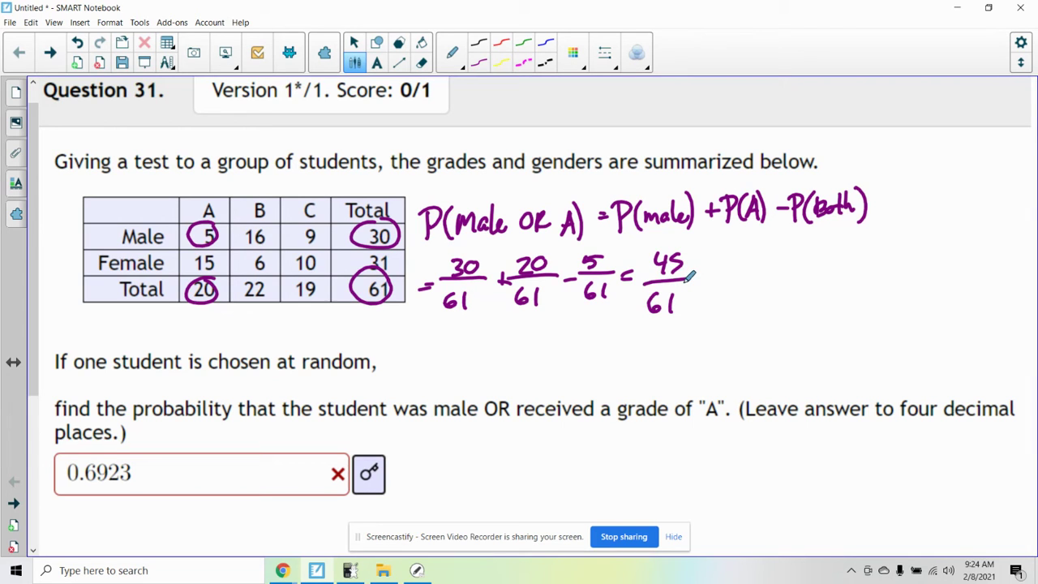
# - Evaluate 45 ÷ 61 on the Wabbitemu calculator, giving .737704918
pyautogui.click(361, 569)
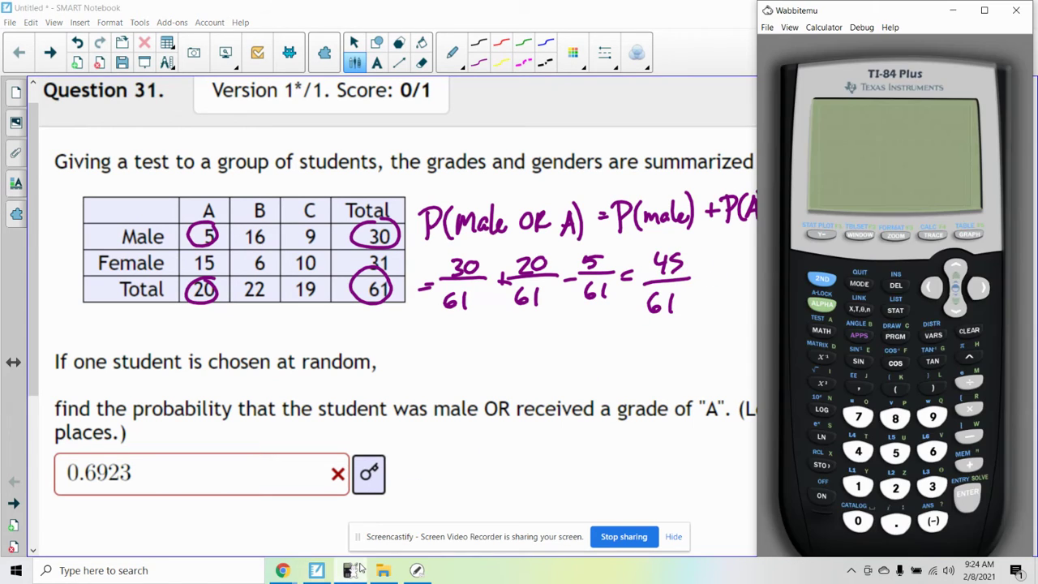
pyautogui.click(857, 452)
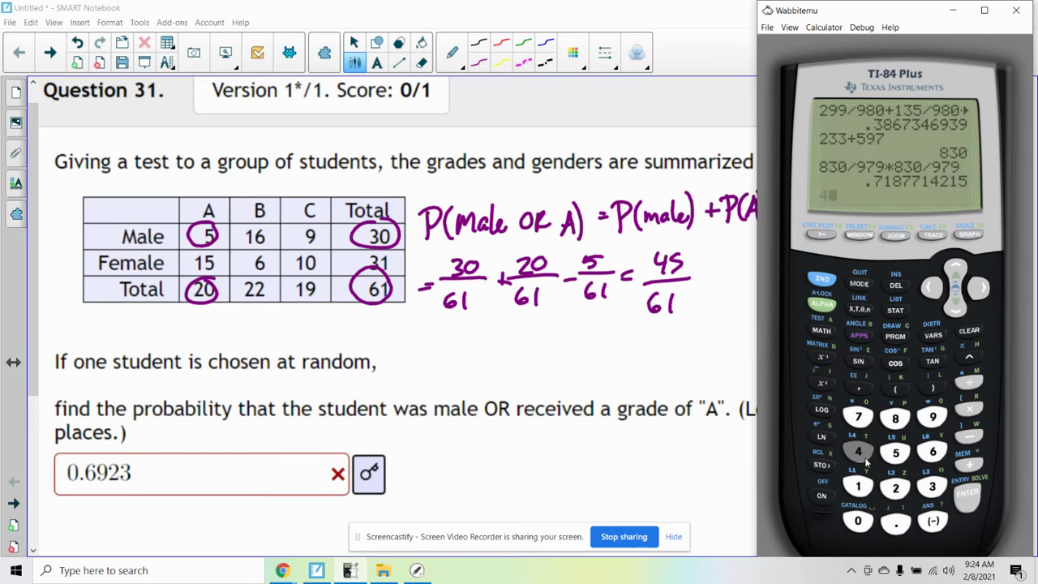
pyautogui.click(900, 451)
pyautogui.click(973, 384)
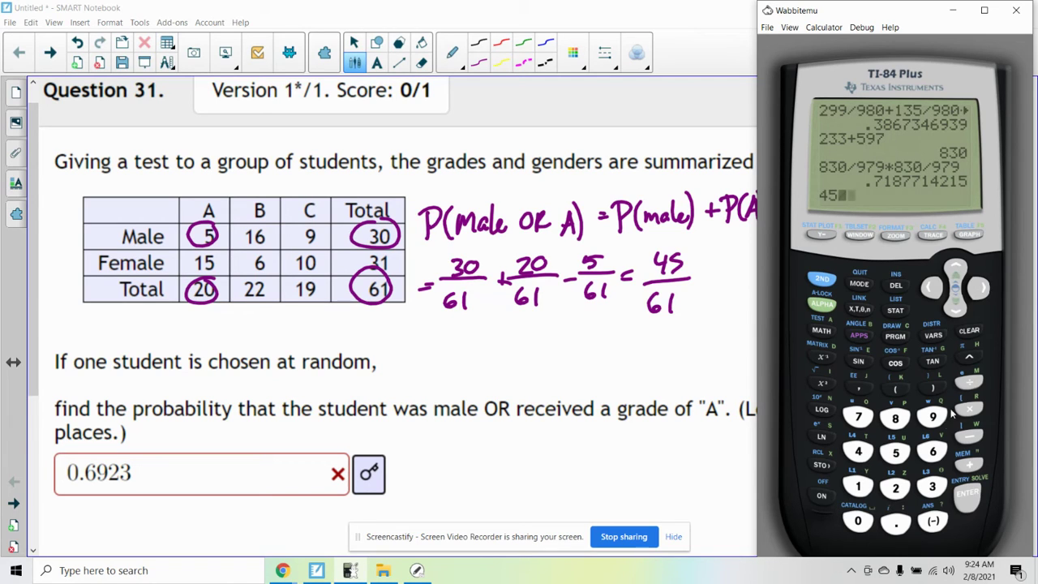
pyautogui.click(934, 450)
pyautogui.click(858, 487)
pyautogui.click(966, 495)
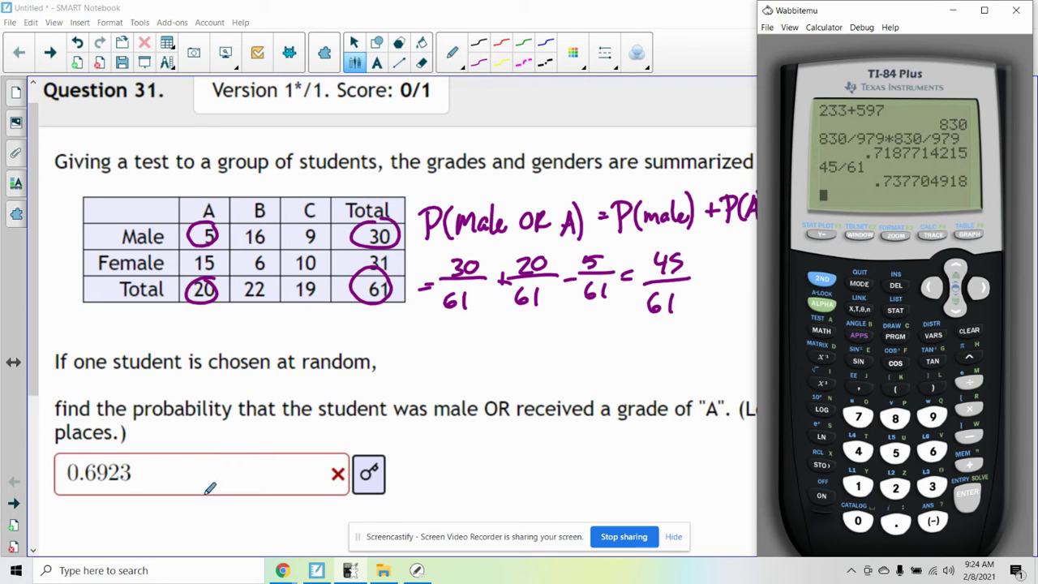
# - Write 73.8% beside the 0.6923 answer box
pyautogui.click(193, 455)
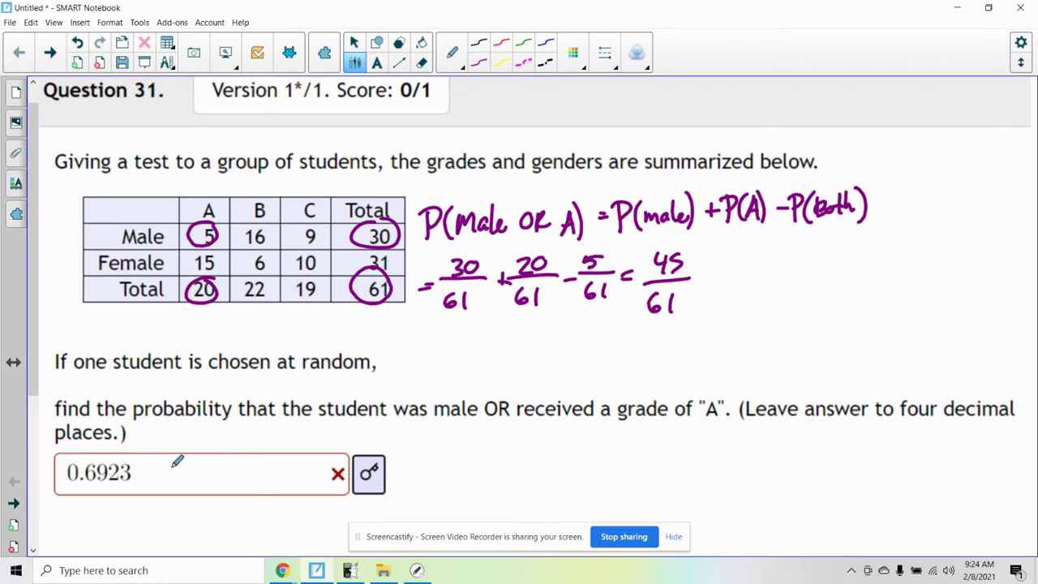
pyautogui.moveTo(171, 464)
pyautogui.mouseDown()
pyautogui.moveTo(180, 485)
pyautogui.moveTo(212, 464)
pyautogui.moveTo(197, 484)
pyautogui.mouseUp()
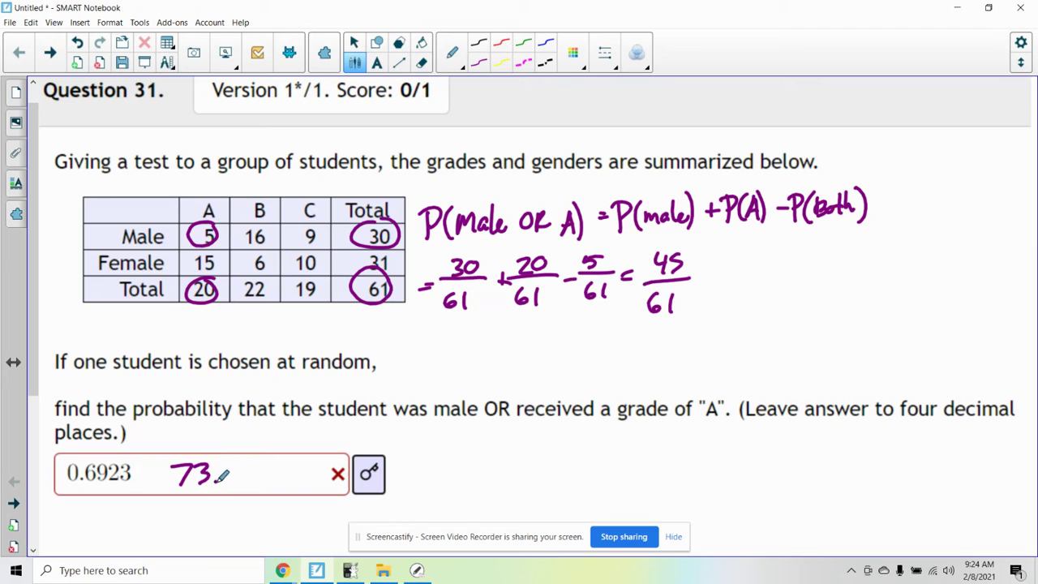
pyautogui.moveTo(247, 454)
pyautogui.mouseDown()
pyautogui.moveTo(234, 470)
pyautogui.moveTo(248, 459)
pyautogui.moveTo(268, 471)
pyautogui.mouseUp()
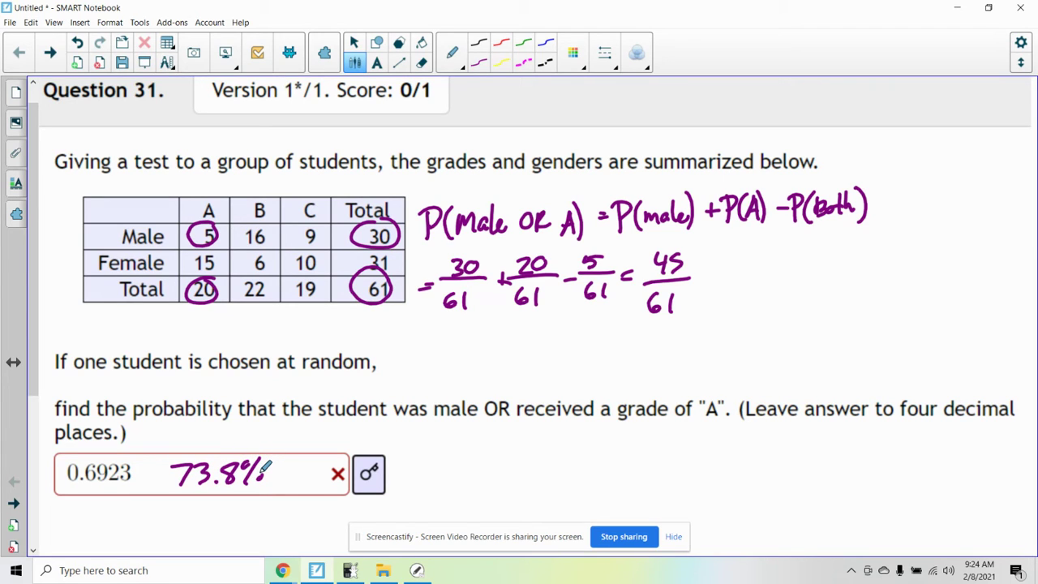
# - Check the calculator's decimal, write .7377 below the percentage, and move on to Question 34
pyautogui.click(350, 570)
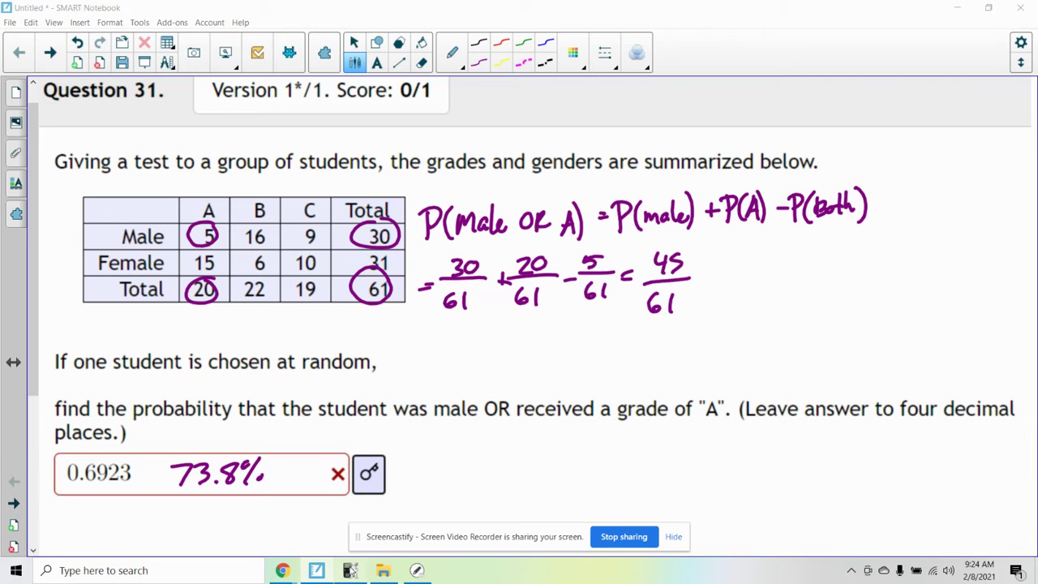
pyautogui.click(180, 523)
pyautogui.moveTo(188, 511)
pyautogui.mouseDown()
pyautogui.moveTo(221, 517)
pyautogui.moveTo(238, 504)
pyautogui.moveTo(258, 516)
pyautogui.moveTo(199, 505)
pyautogui.mouseUp()
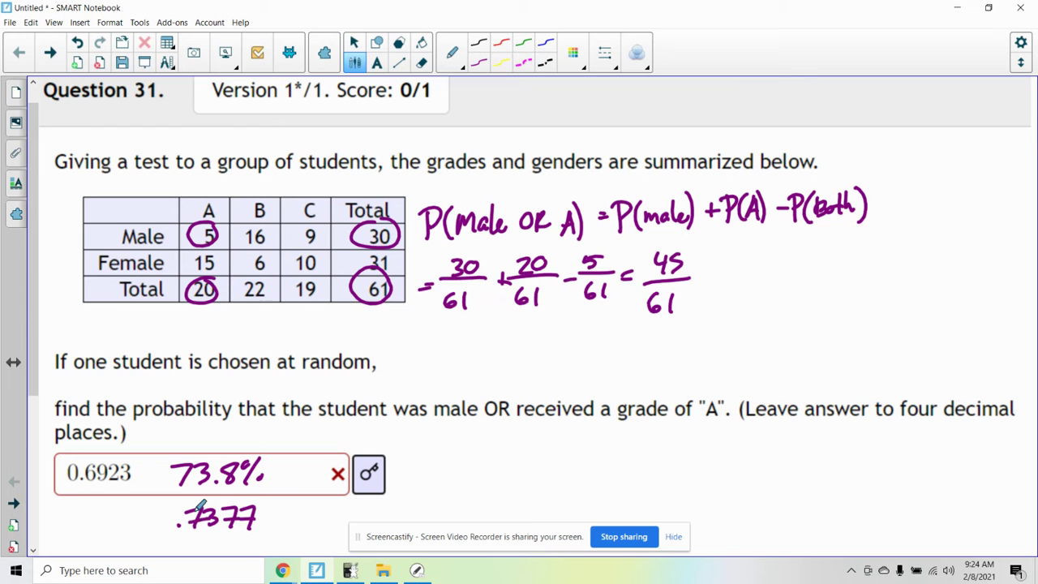
pyautogui.click(49, 51)
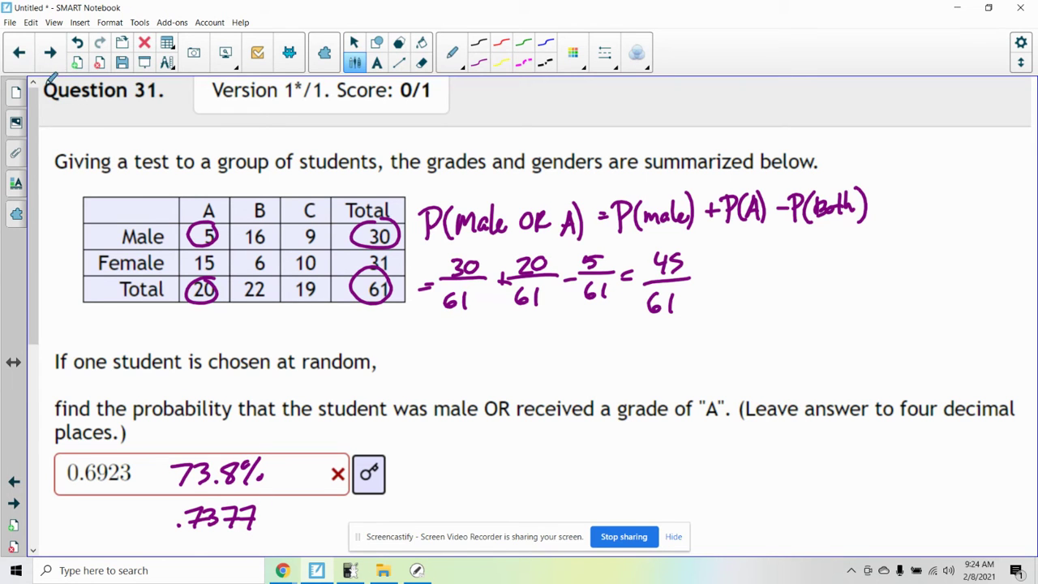
# - Circle the 2 of clubs and write 1/52 beside question 1
pyautogui.scroll(-3, 179, 146)
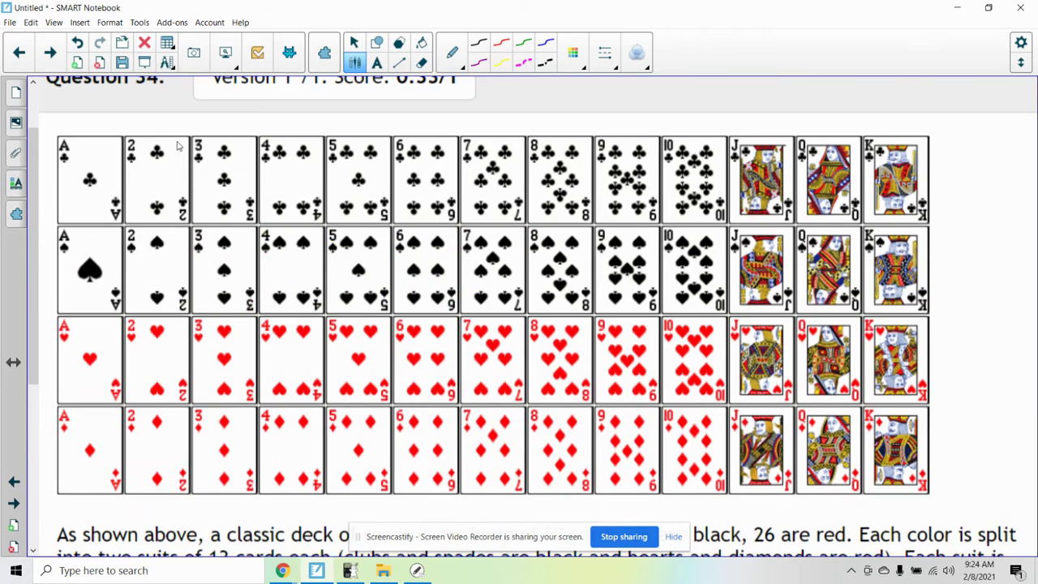
pyautogui.scroll(-2, 179, 146)
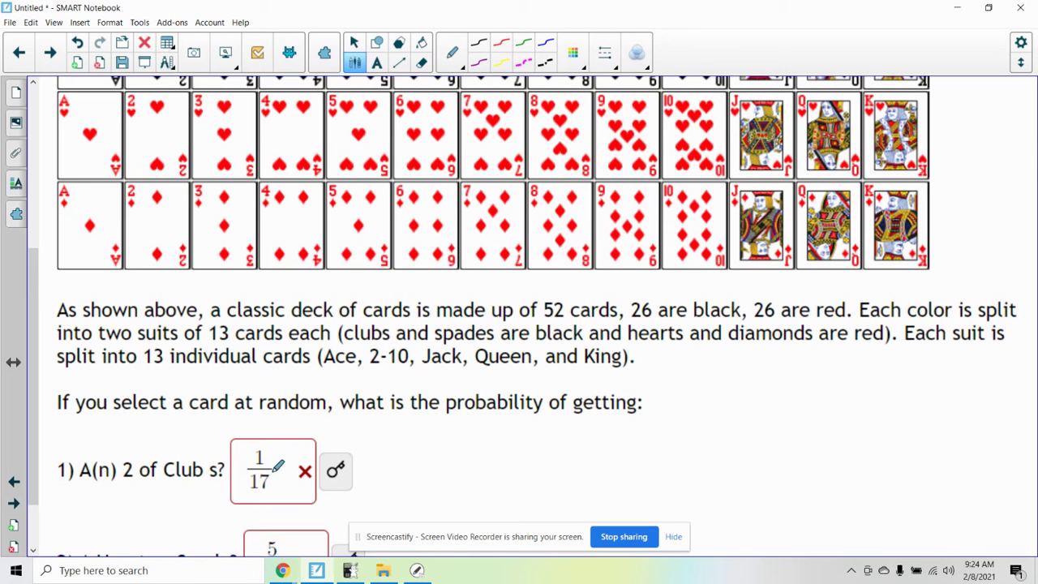
pyautogui.moveTo(32, 348)
pyautogui.mouseDown()
pyautogui.moveTo(28, 249)
pyautogui.moveTo(29, 355)
pyautogui.mouseUp()
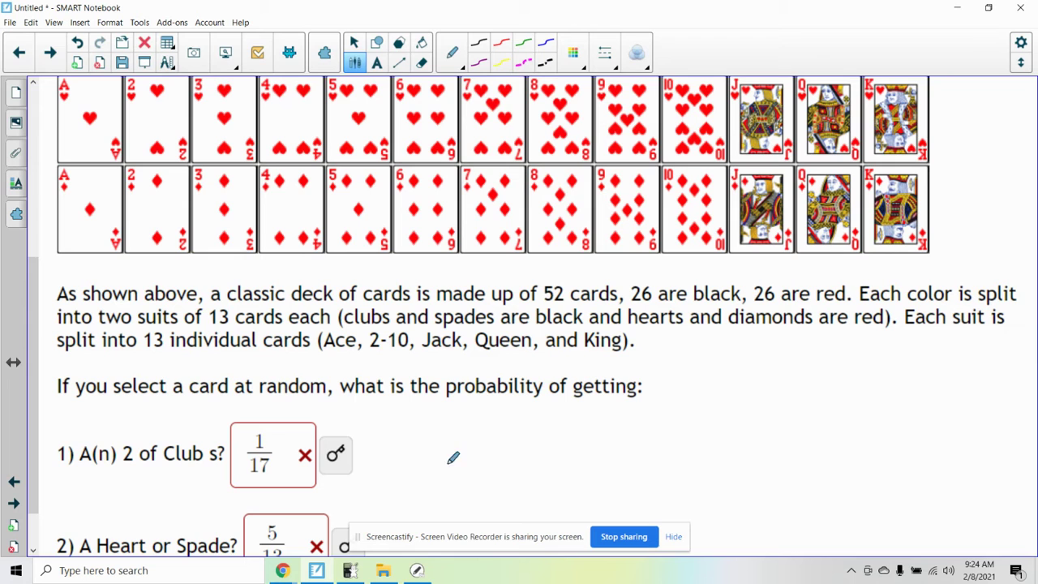
pyautogui.moveTo(461, 460)
pyautogui.mouseDown()
pyautogui.moveTo(396, 462)
pyautogui.moveTo(408, 483)
pyautogui.moveTo(429, 471)
pyautogui.moveTo(459, 489)
pyautogui.mouseUp()
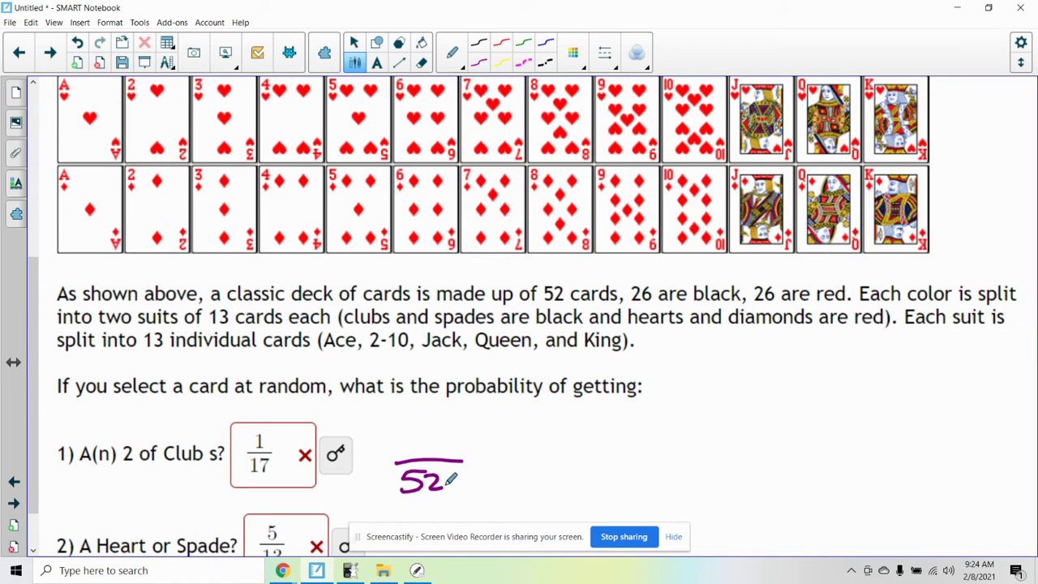
pyautogui.moveTo(34, 347); pyautogui.dragTo(25, 277)
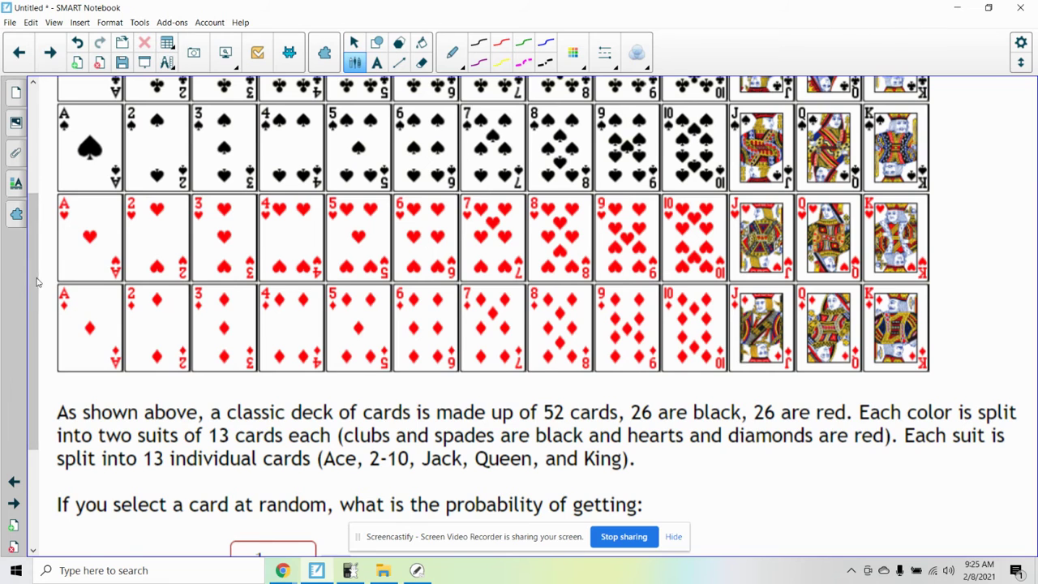
pyautogui.scroll(3, 35, 283)
pyautogui.moveTo(172, 162)
pyautogui.mouseDown()
pyautogui.moveTo(117, 203)
pyautogui.moveTo(162, 144)
pyautogui.mouseUp()
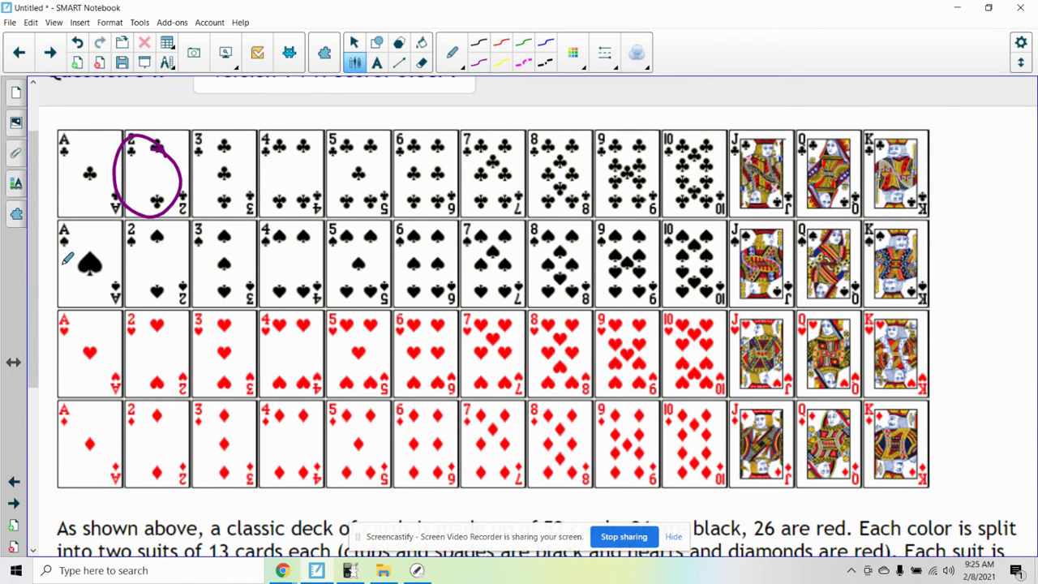
pyautogui.moveTo(36, 285); pyautogui.dragTo(42, 394)
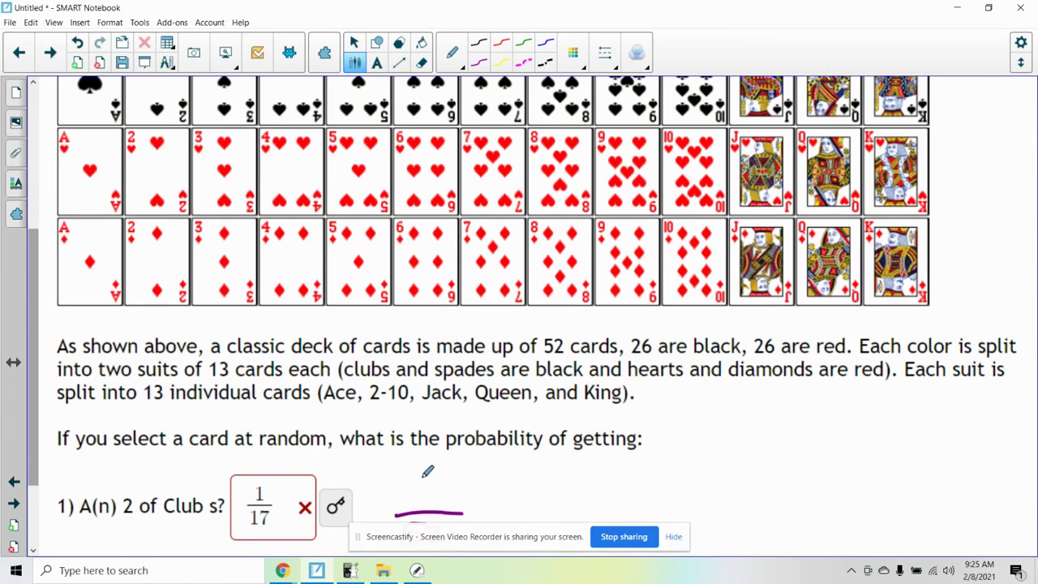
pyautogui.moveTo(422, 478); pyautogui.dragTo(422, 499)
pyautogui.moveTo(36, 328)
pyautogui.mouseDown()
pyautogui.moveTo(38, 394)
pyautogui.moveTo(36, 317)
pyautogui.moveTo(37, 379)
pyautogui.mouseUp()
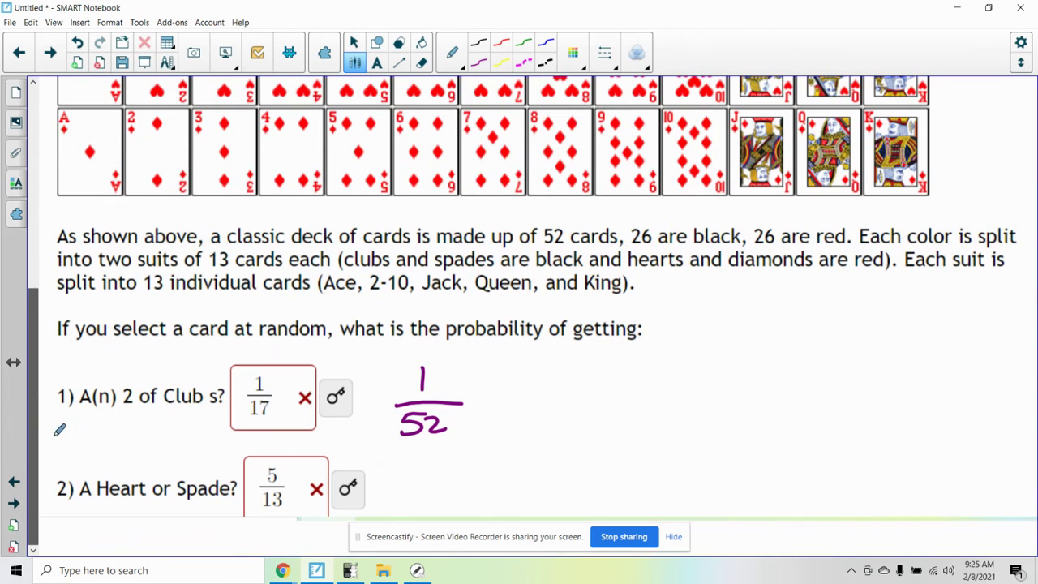
# - Write 26/52 = 1/2 beside question 2
pyautogui.moveTo(456, 478)
pyautogui.mouseDown()
pyautogui.moveTo(394, 481)
pyautogui.moveTo(409, 496)
pyautogui.moveTo(403, 508)
pyautogui.moveTo(443, 507)
pyautogui.mouseUp()
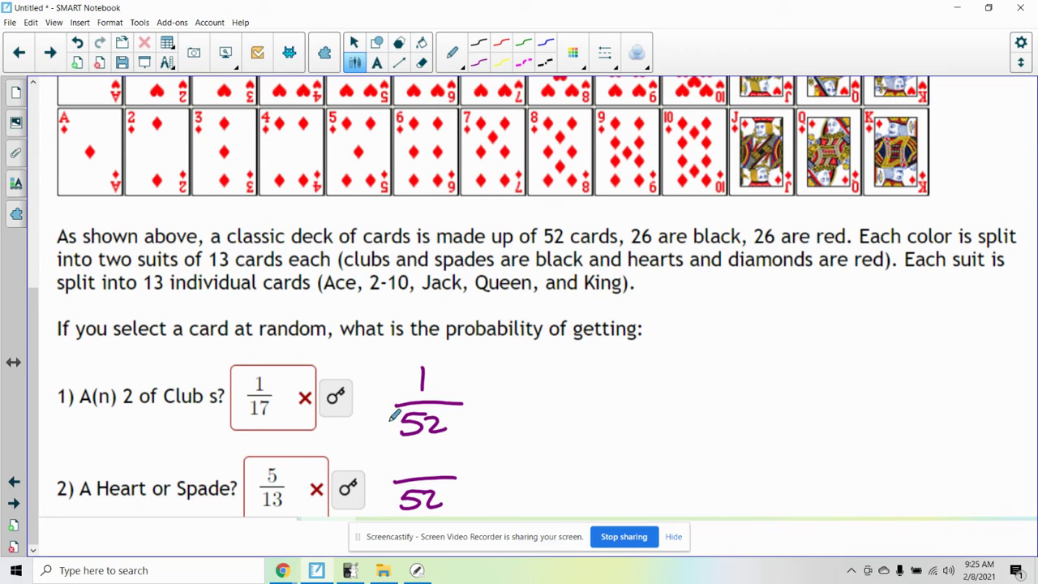
pyautogui.moveTo(401, 449)
pyautogui.mouseDown()
pyautogui.moveTo(406, 474)
pyautogui.moveTo(430, 474)
pyautogui.mouseUp()
pyautogui.moveTo(440, 445)
pyautogui.mouseDown()
pyautogui.moveTo(430, 459)
pyautogui.moveTo(481, 475)
pyautogui.mouseUp()
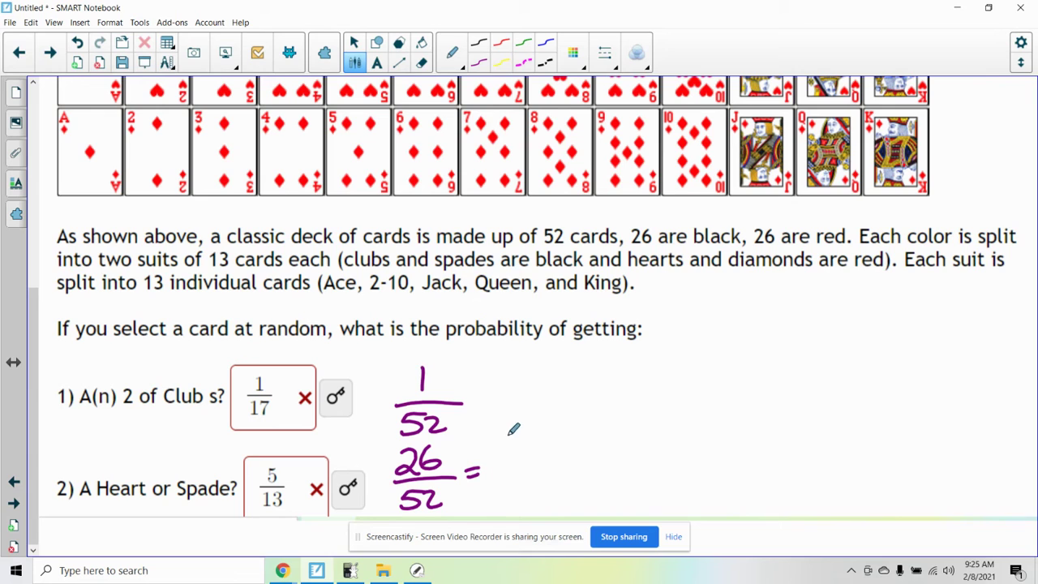
pyautogui.moveTo(506, 436); pyautogui.dragTo(529, 484)
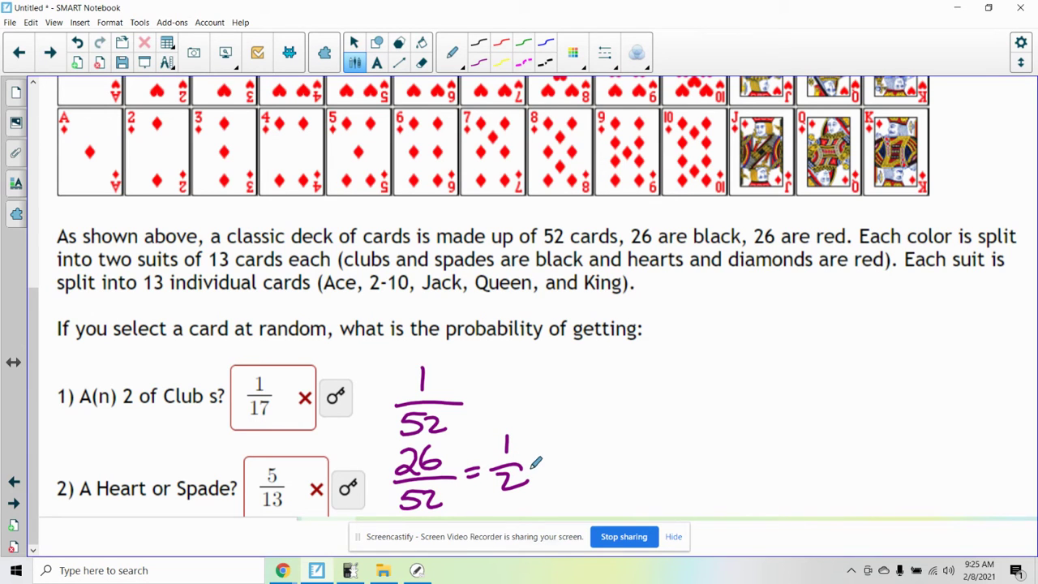
# - Advance to Question 35, the hacker guessing a 13-character password
pyautogui.click(49, 52)
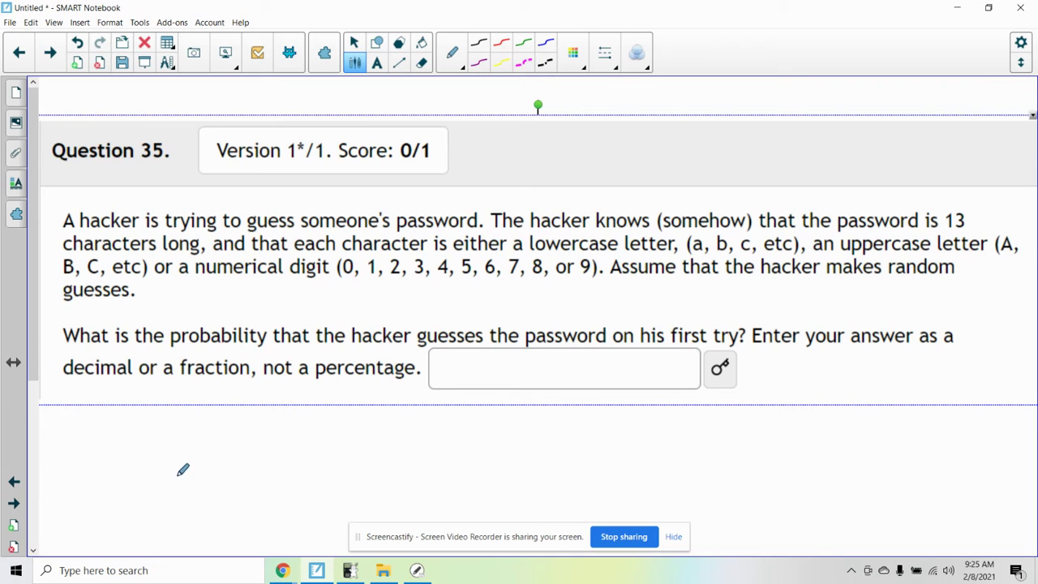
# - Draw a row of 13 blanks for the password's characters under Question 35
pyautogui.moveTo(146, 475); pyautogui.dragTo(443, 478)
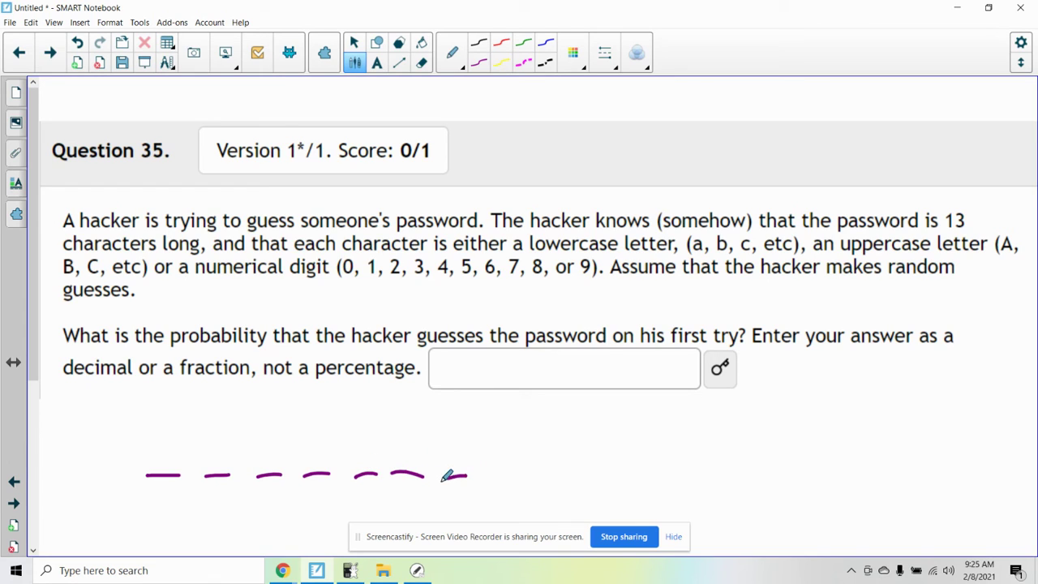
pyautogui.moveTo(511, 472); pyautogui.dragTo(476, 474)
pyautogui.moveTo(562, 470); pyautogui.dragTo(534, 472)
pyautogui.moveTo(598, 470); pyautogui.dragTo(566, 473)
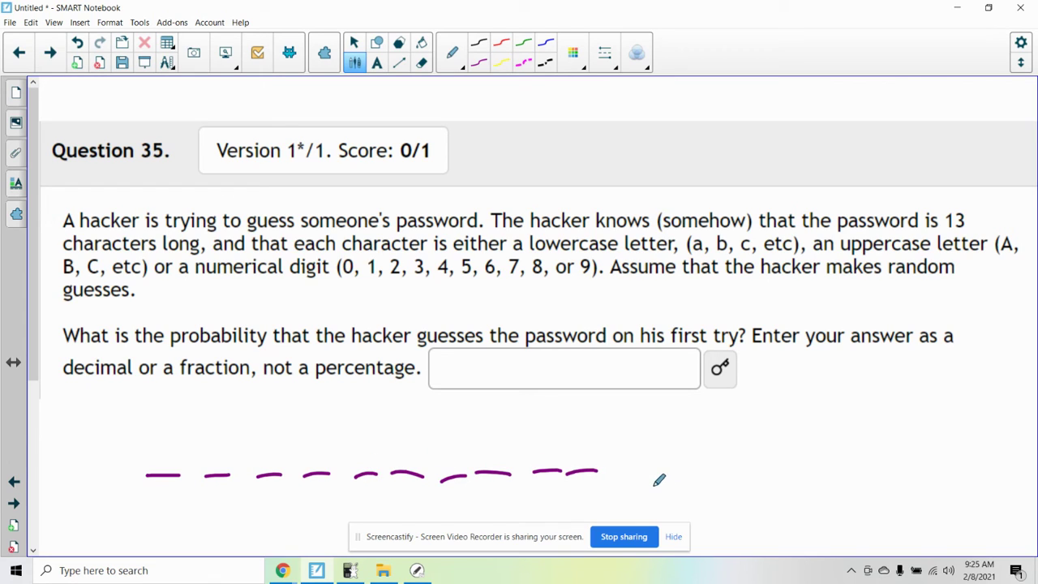
pyautogui.moveTo(658, 471); pyautogui.dragTo(632, 472)
pyautogui.moveTo(701, 471); pyautogui.dragTo(670, 473)
pyautogui.moveTo(748, 467); pyautogui.dragTo(706, 468)
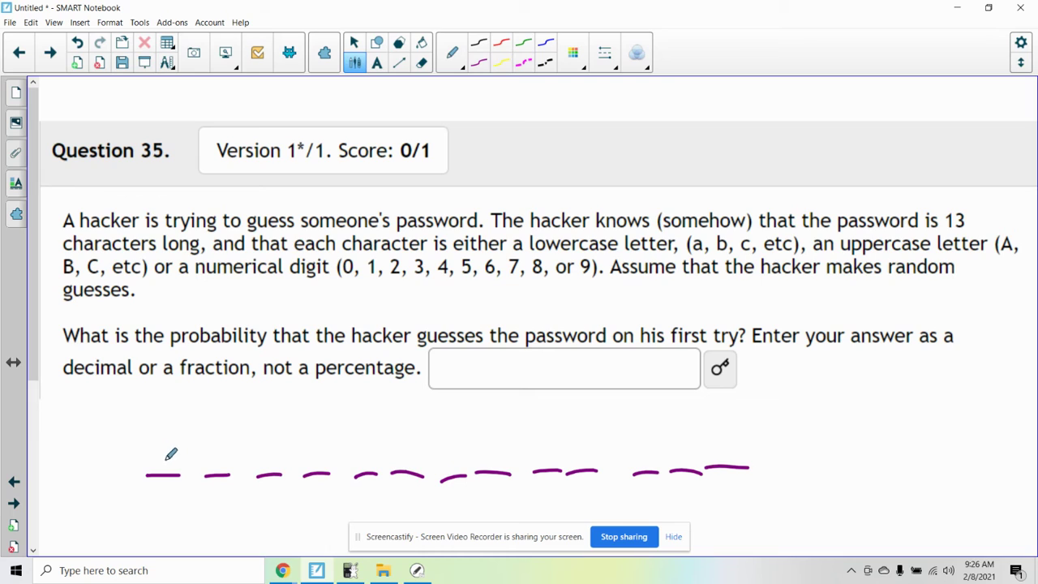
# - Label the first two blanks 62 and write = 62^13 after the row
pyautogui.moveTo(152, 443)
pyautogui.mouseDown()
pyautogui.moveTo(153, 460)
pyautogui.moveTo(166, 444)
pyautogui.moveTo(176, 463)
pyautogui.mouseUp()
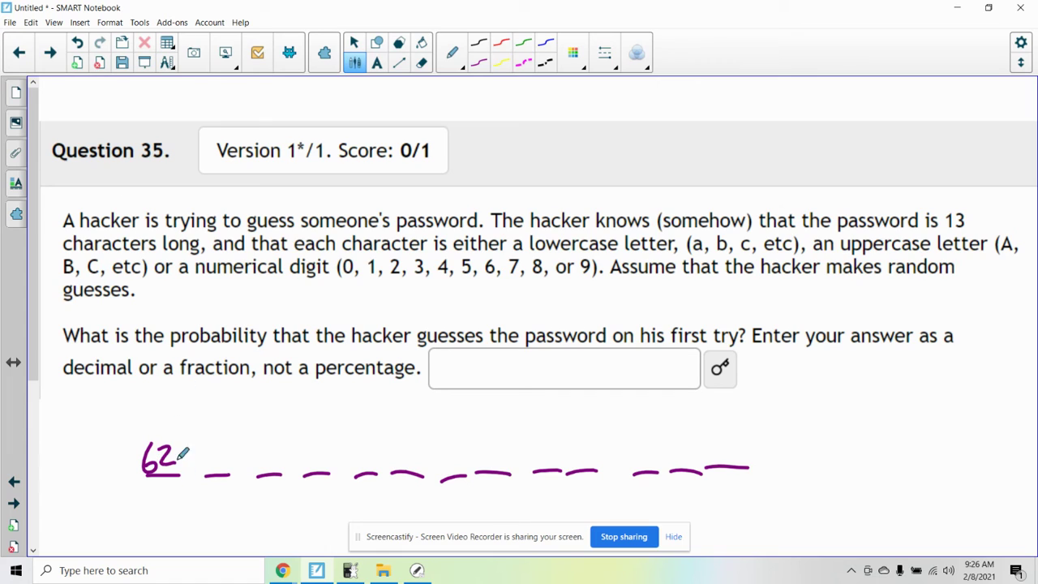
pyautogui.moveTo(208, 448); pyautogui.dragTo(210, 463)
pyautogui.moveTo(217, 447); pyautogui.dragTo(231, 462)
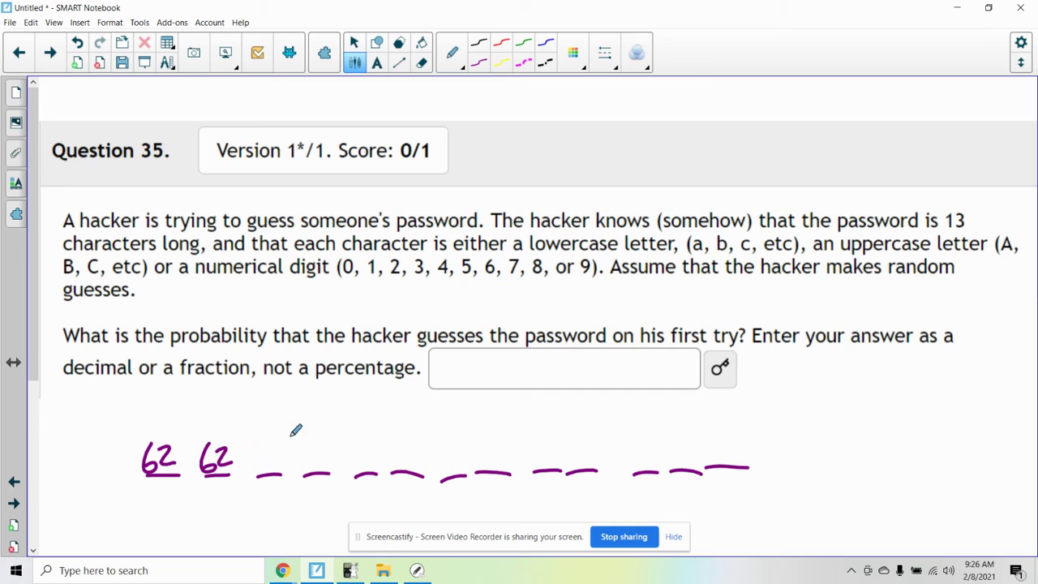
pyautogui.moveTo(765, 440); pyautogui.dragTo(777, 439)
pyautogui.moveTo(765, 446); pyautogui.dragTo(822, 450)
pyautogui.moveTo(829, 409)
pyautogui.mouseDown()
pyautogui.moveTo(831, 421)
pyautogui.moveTo(847, 413)
pyautogui.moveTo(837, 420)
pyautogui.mouseUp()
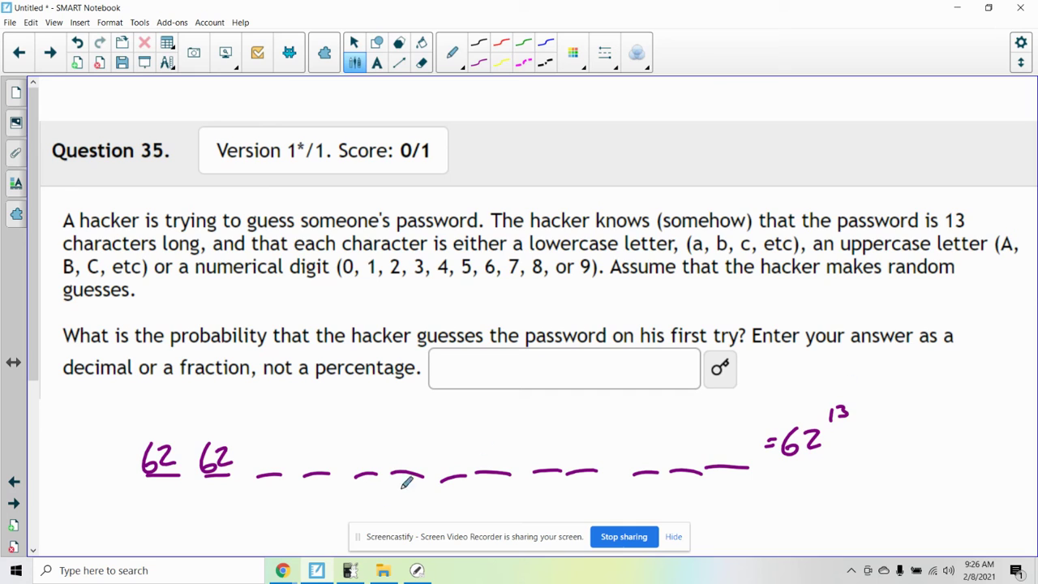
# - Compute 62^13 on the calculator, giving 2.000285393E23
pyautogui.click(352, 570)
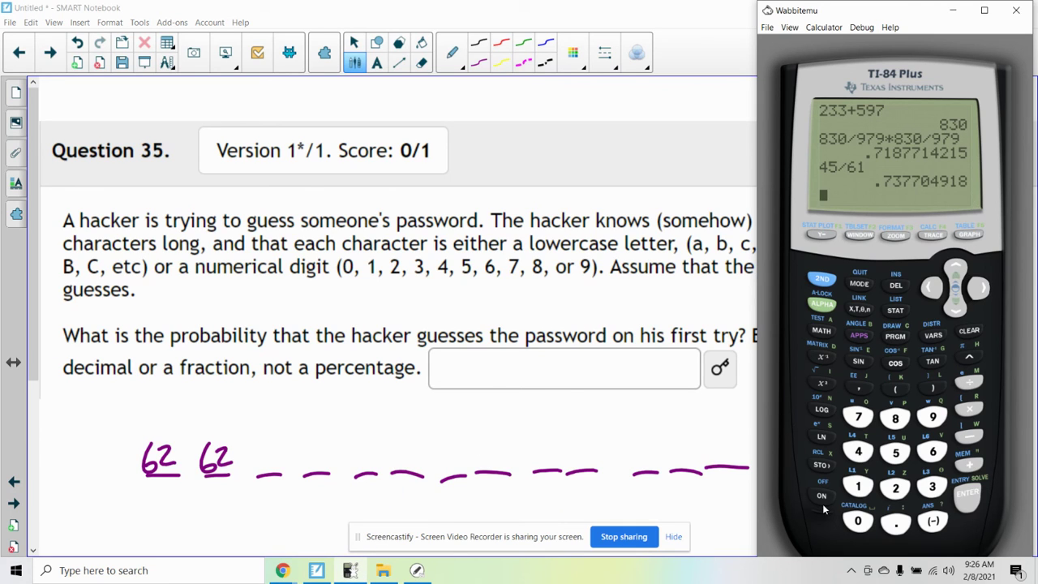
pyautogui.click(932, 452)
pyautogui.click(895, 486)
pyautogui.click(973, 359)
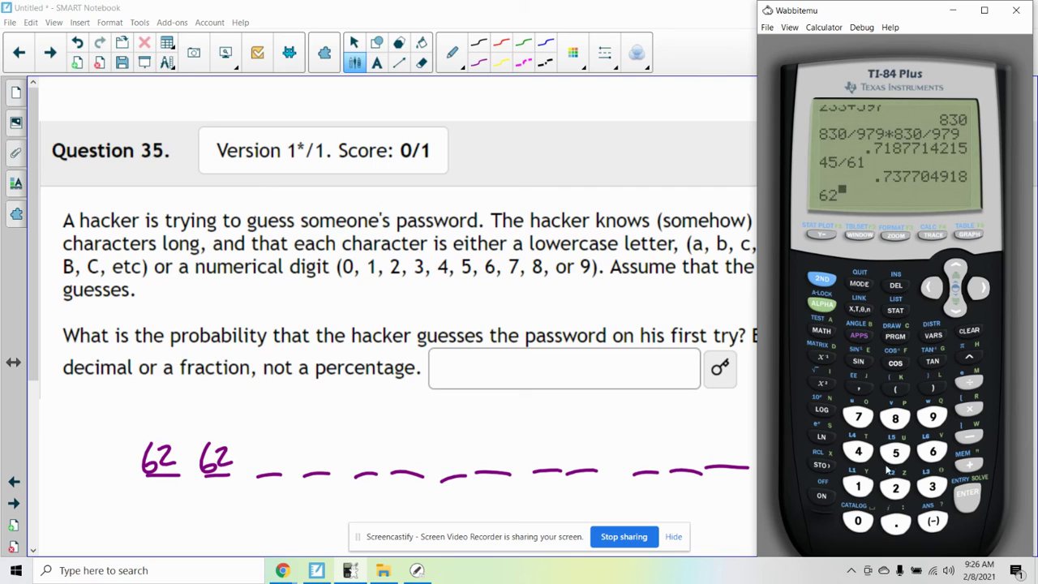
pyautogui.click(965, 497)
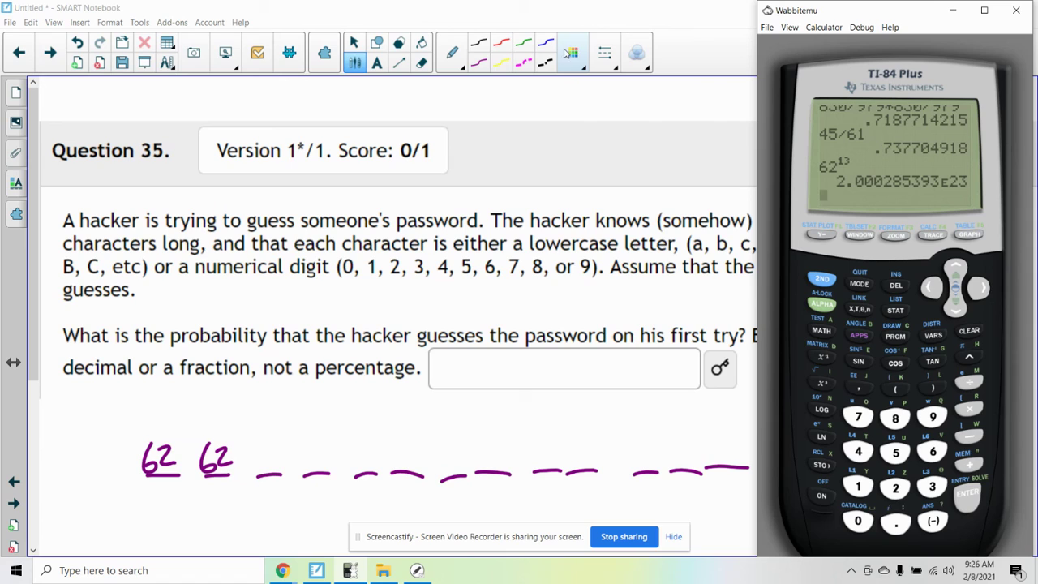
# - Compute the reciprocal 1/Ans, giving 4.99928662E-24
pyautogui.click(655, 16)
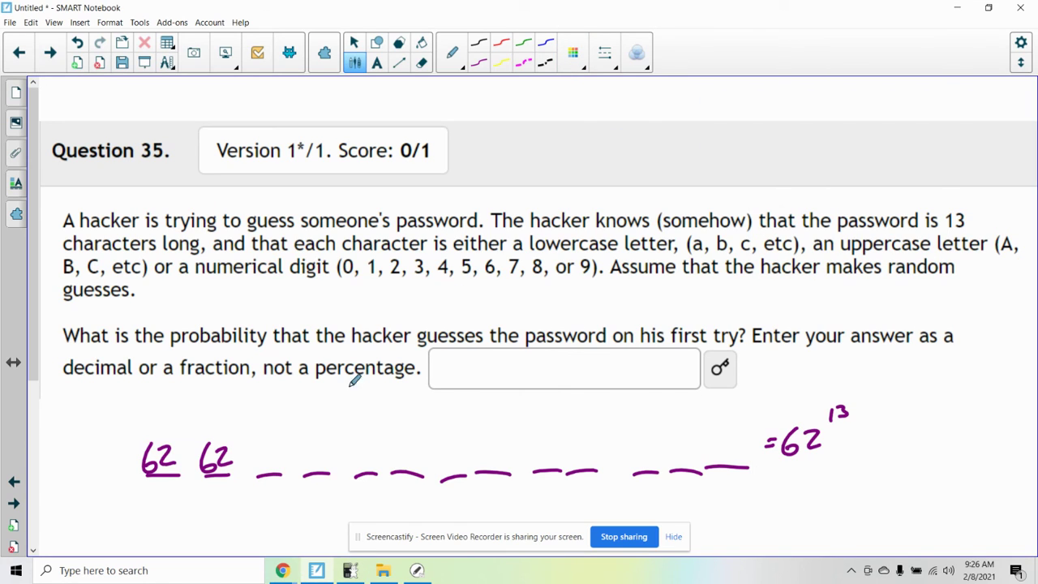
pyautogui.click(350, 570)
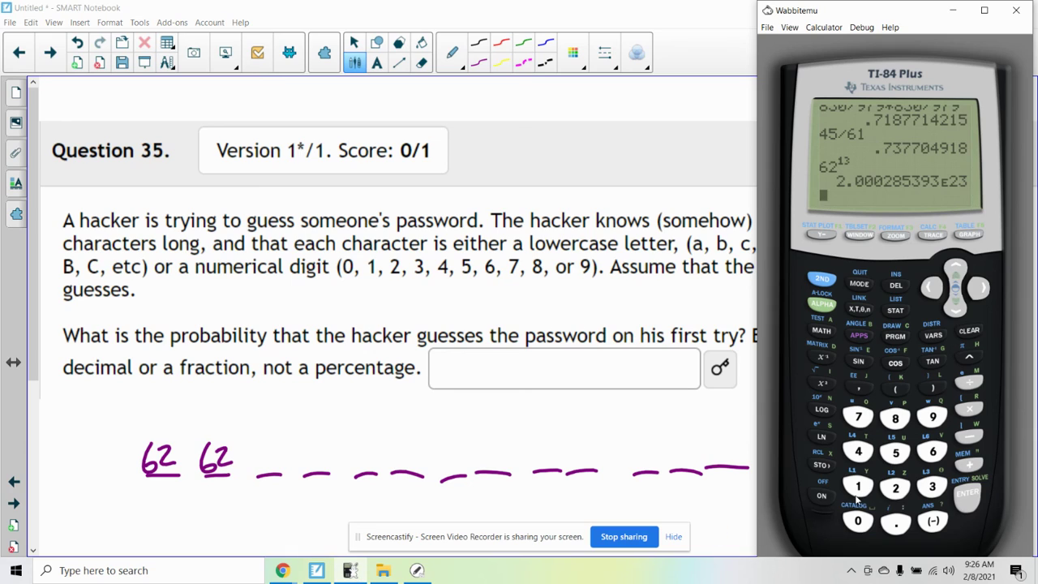
pyautogui.write('1')
pyautogui.click(963, 388)
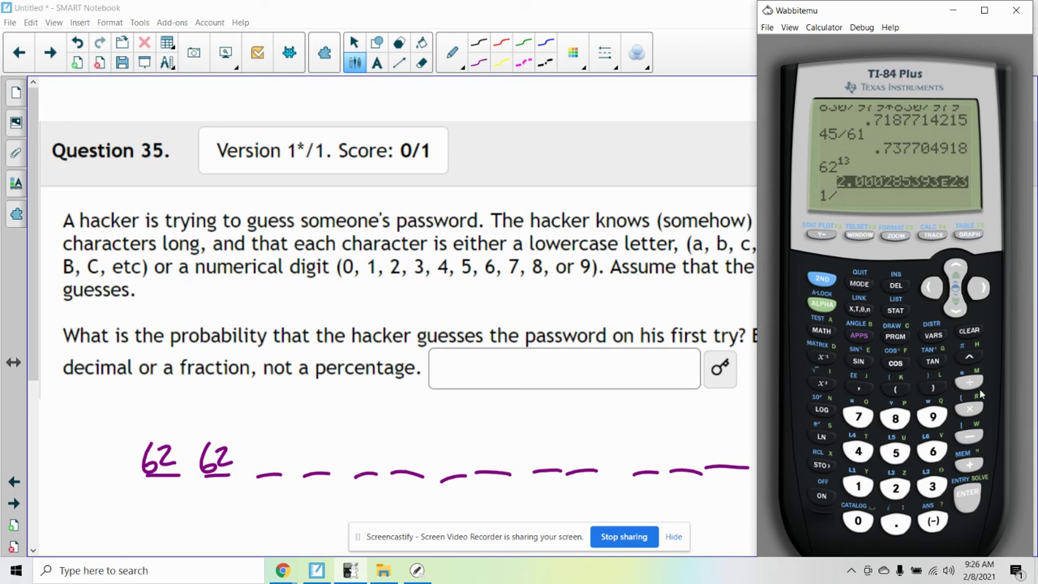
pyautogui.click(981, 491)
pyautogui.click(979, 491)
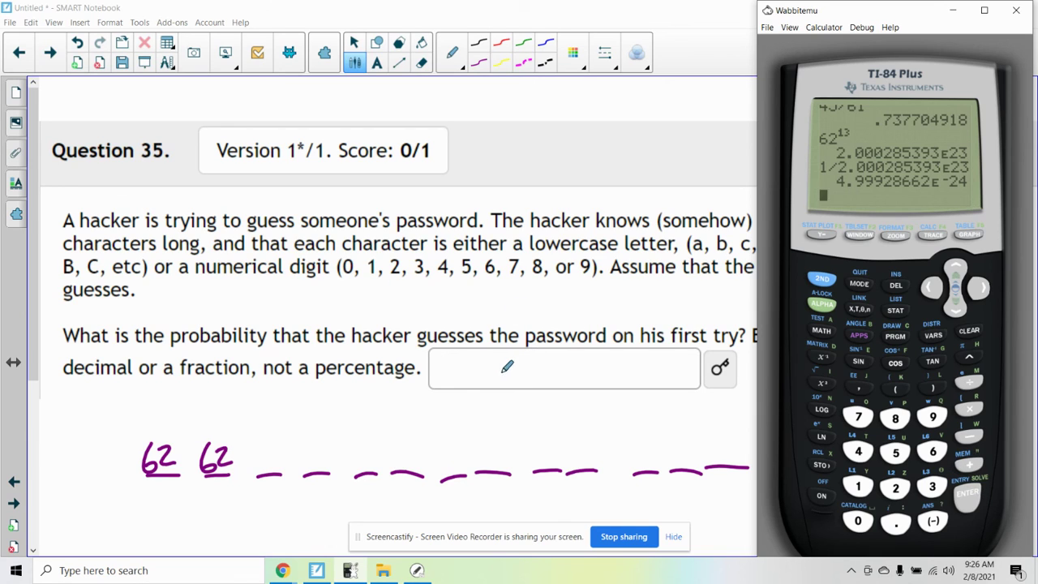
# - Write the answer 4.999 e-24 inside Question 35's answer box
pyautogui.click(482, 347)
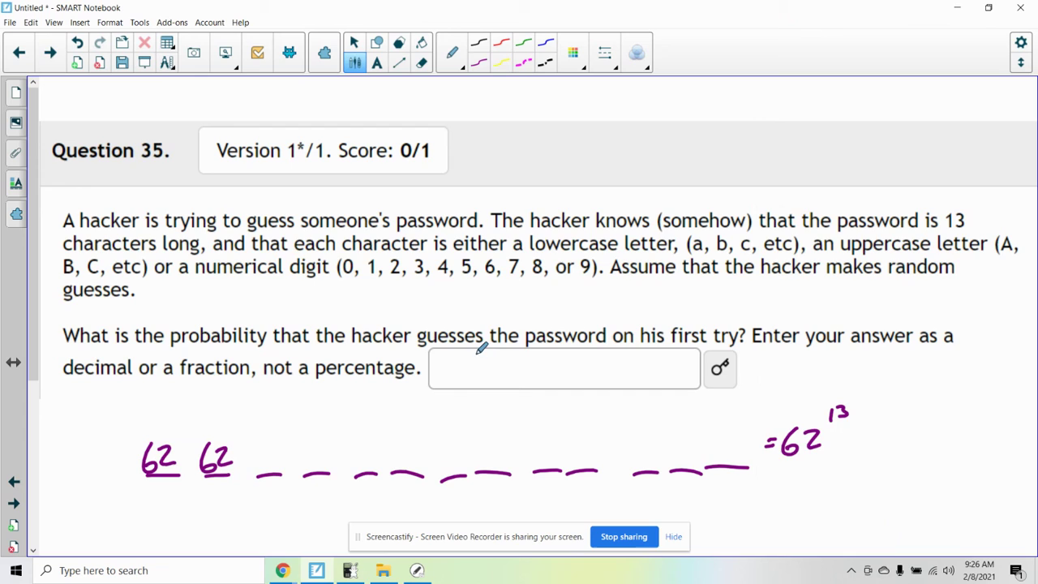
pyautogui.moveTo(480, 354)
pyautogui.mouseDown()
pyautogui.moveTo(487, 374)
pyautogui.moveTo(509, 363)
pyautogui.moveTo(508, 375)
pyautogui.moveTo(600, 373)
pyautogui.moveTo(614, 362)
pyautogui.moveTo(606, 378)
pyautogui.mouseUp()
pyautogui.click(519, 359)
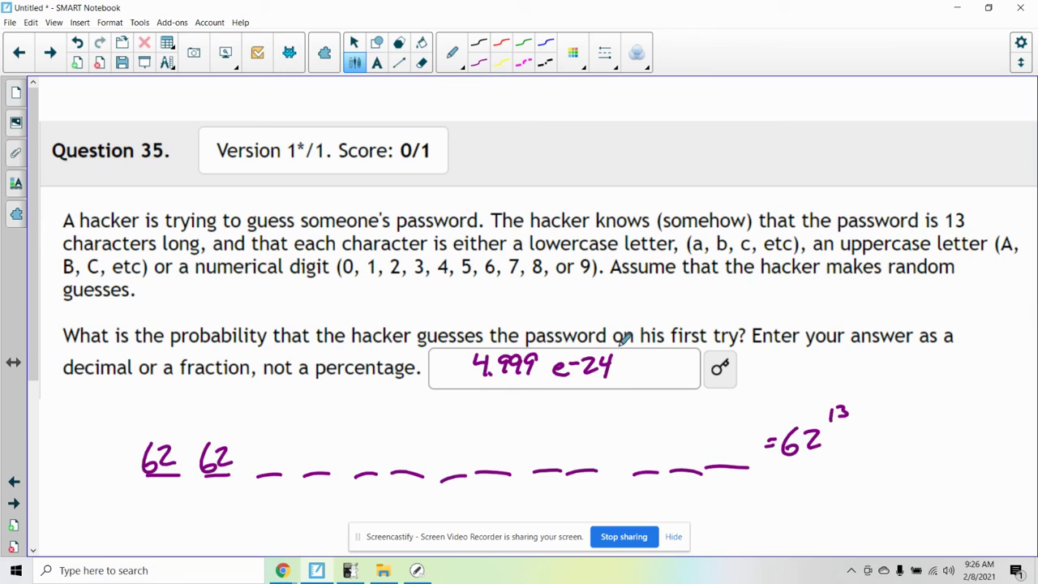